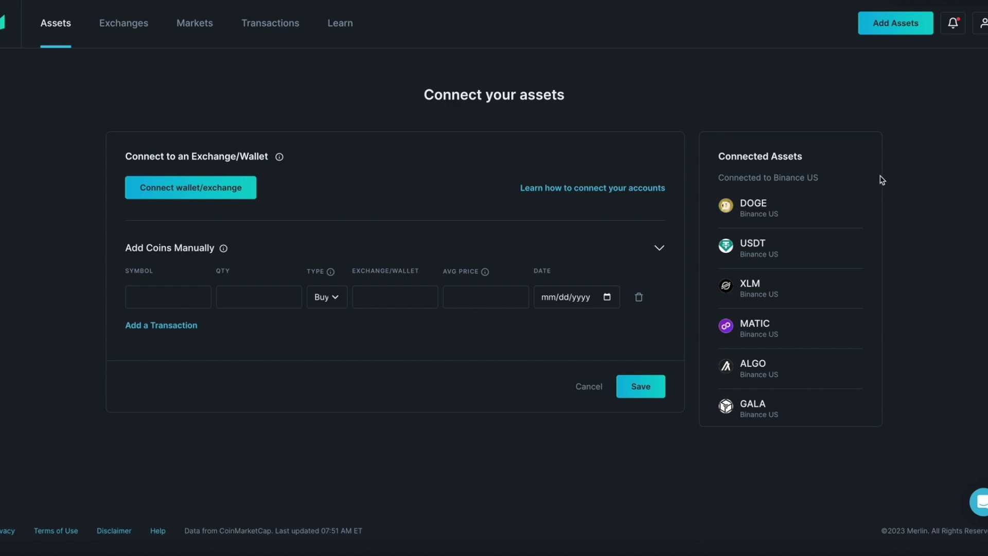
Open the Uphold connection guide from the Exchanges list in Merlin's Learn section
left_click(340, 26)
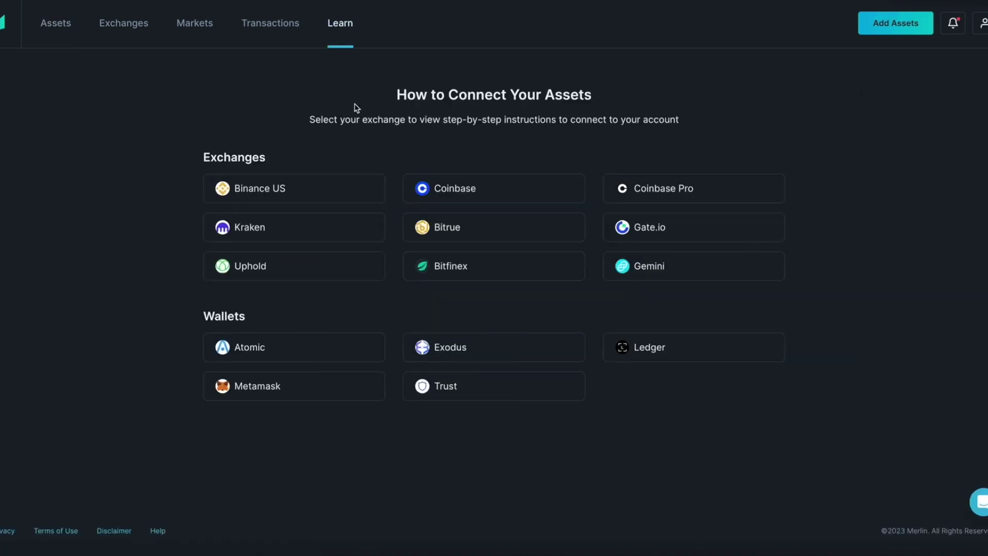
left_click(267, 273)
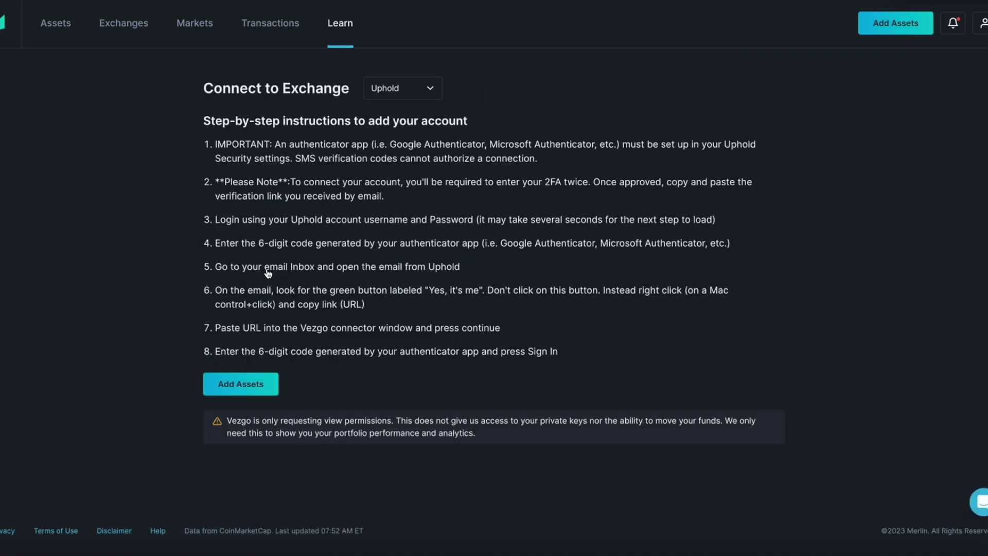
Start a Vezgo wallet/exchange connection, accept its terms, and choose Uphold as the exchange
left_click(875, 30)
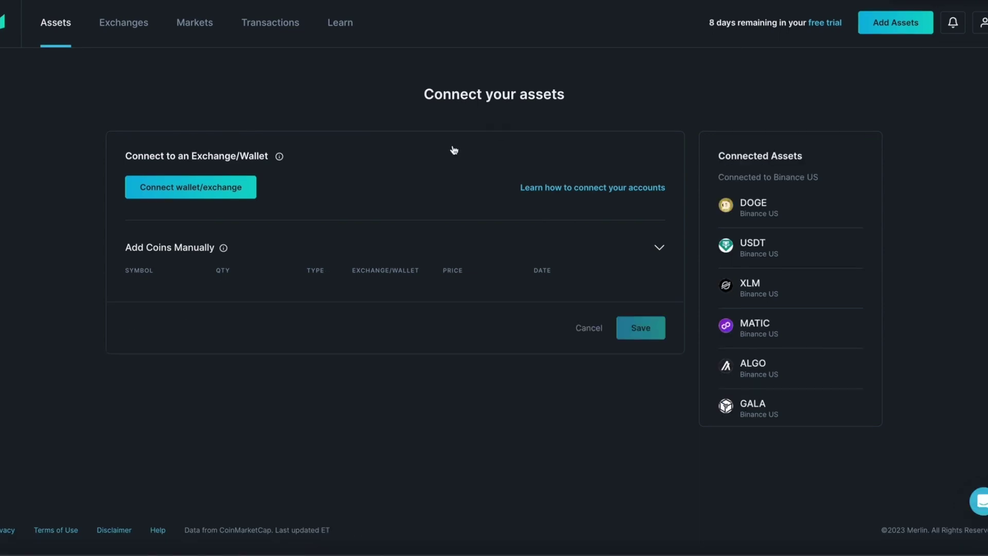
left_click(197, 191)
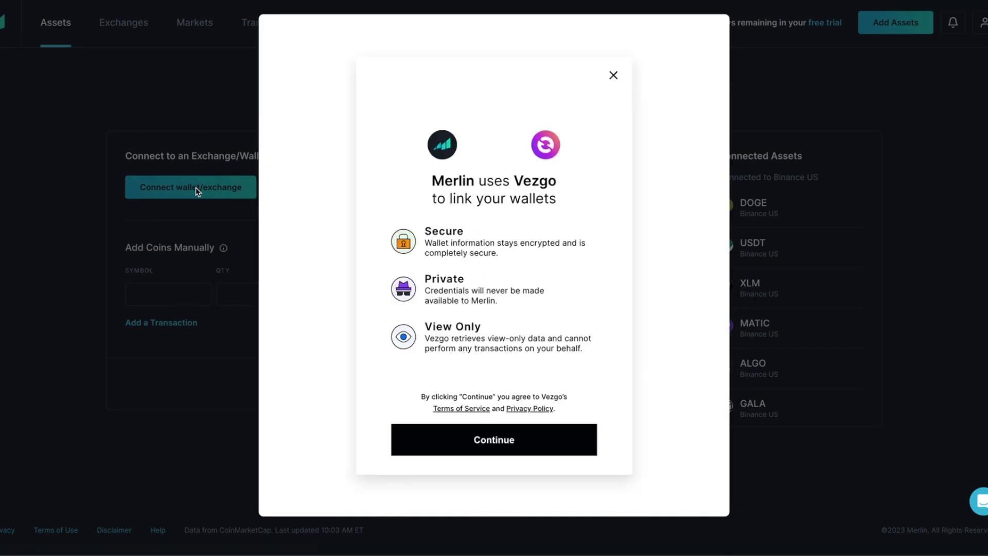
left_click(493, 442)
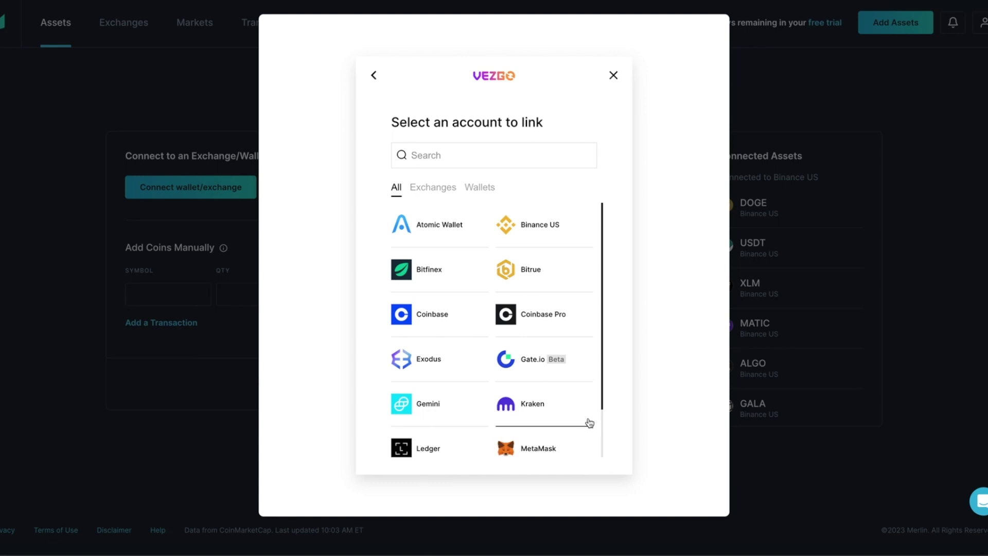
scroll(509, 309, "down", 2)
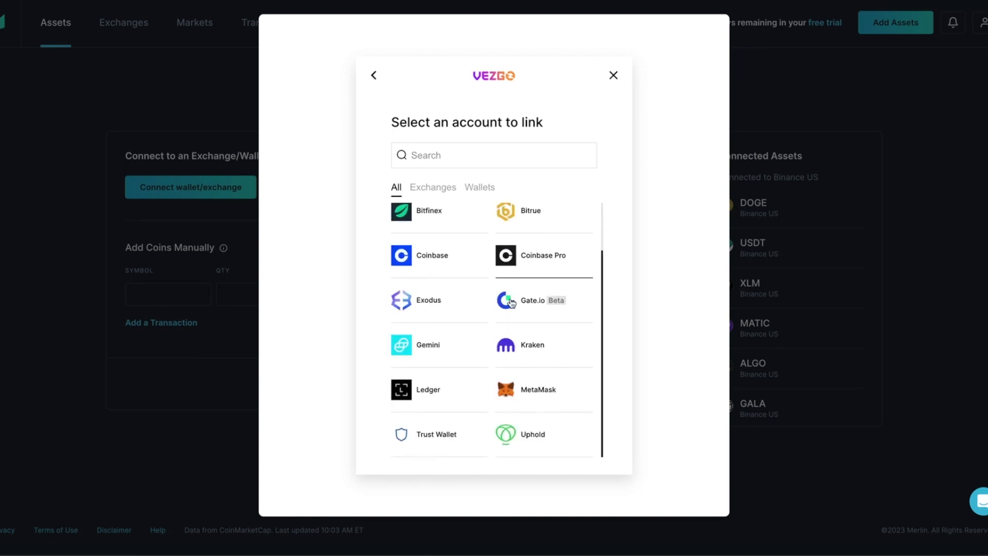
left_click(537, 443)
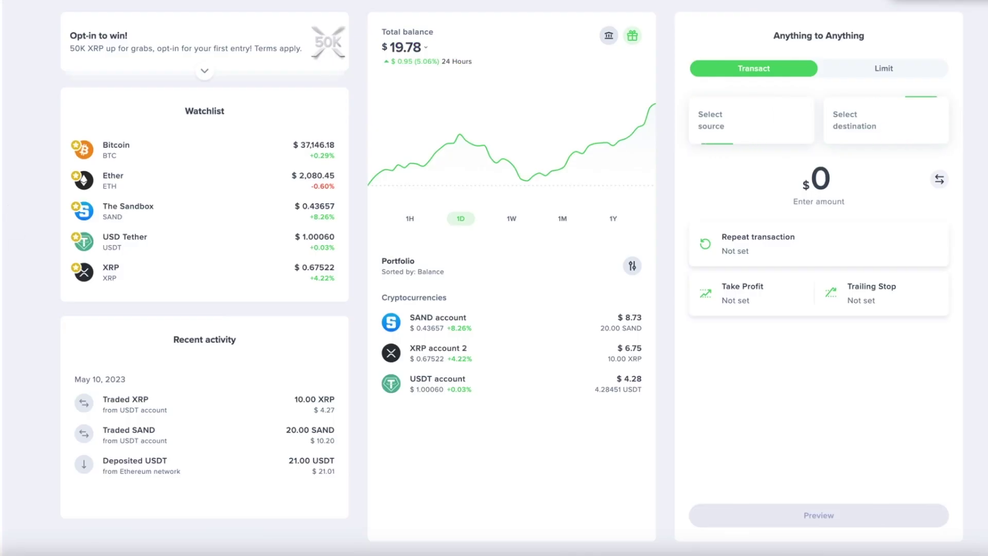
Verify in Uphold's Security settings that the 2-factor method is Authentication app
left_click(4, 341)
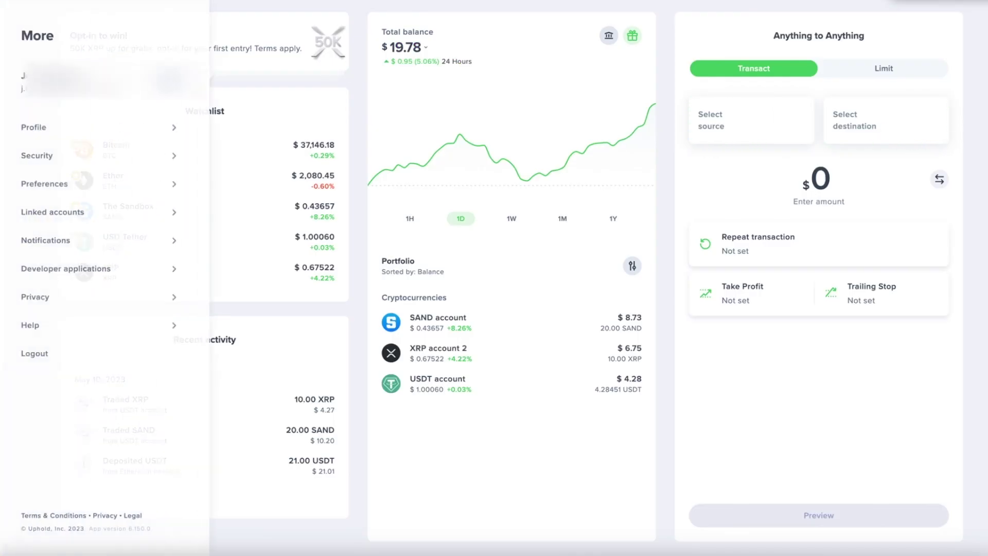
left_click(49, 157)
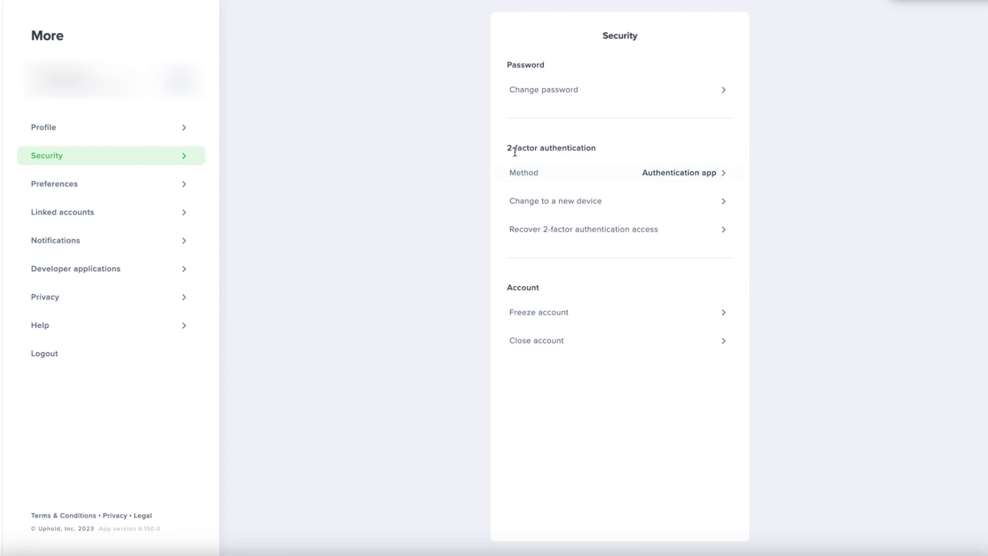
left_click(599, 177)
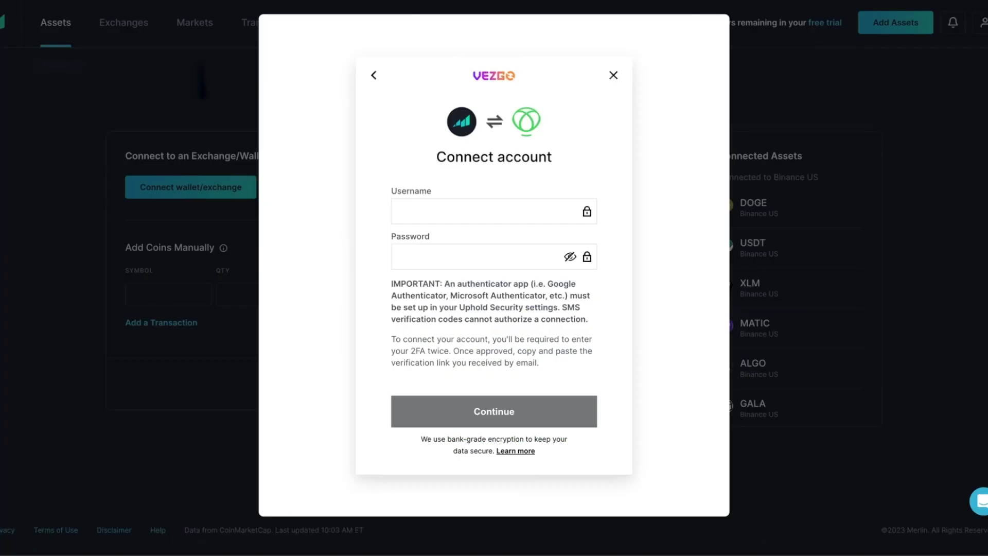
Autofill the Uphold username and password in the Vezgo form and submit them
left_click(425, 209)
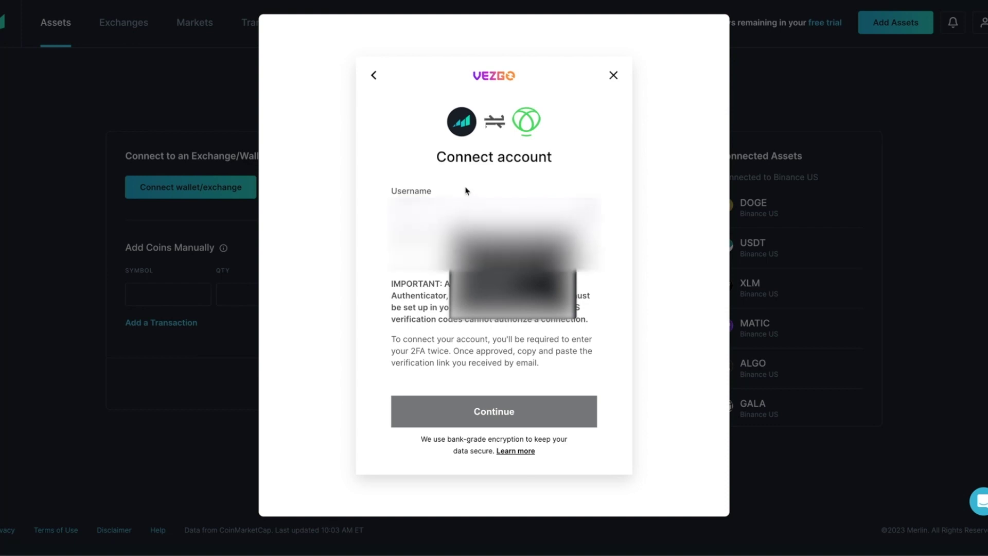
left_click(512, 252)
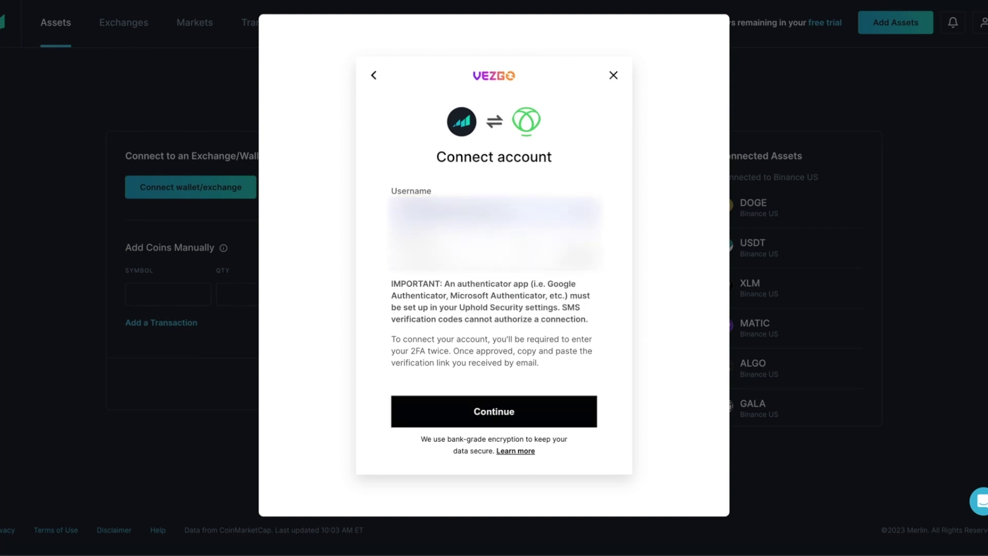
left_click(497, 414)
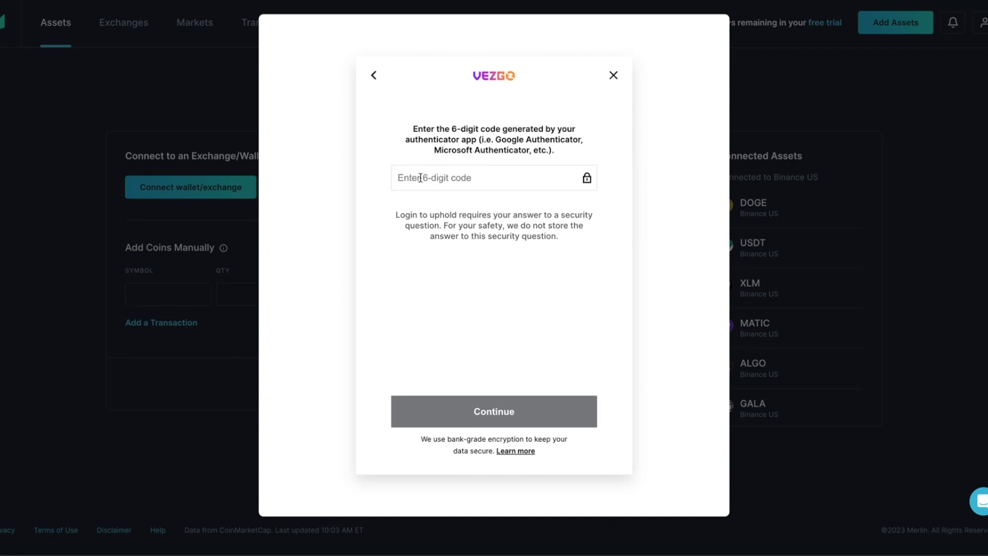
Enter the 6-digit authenticator app code and submit it
left_click(420, 177)
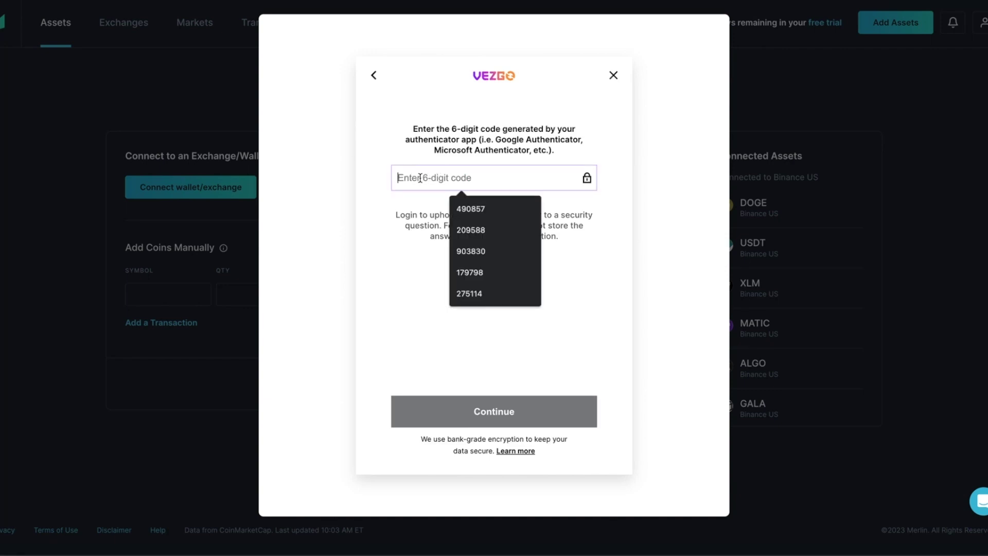
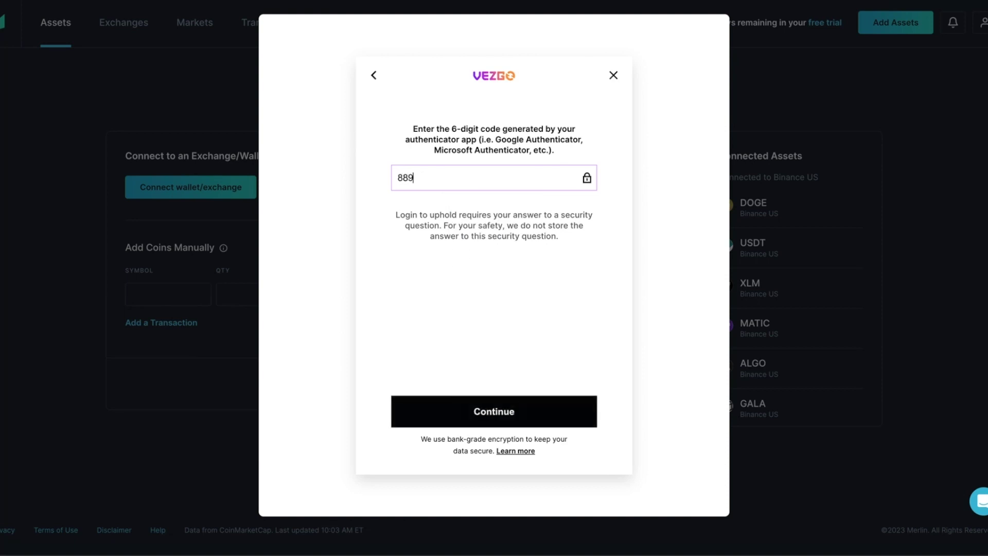
left_click(492, 414)
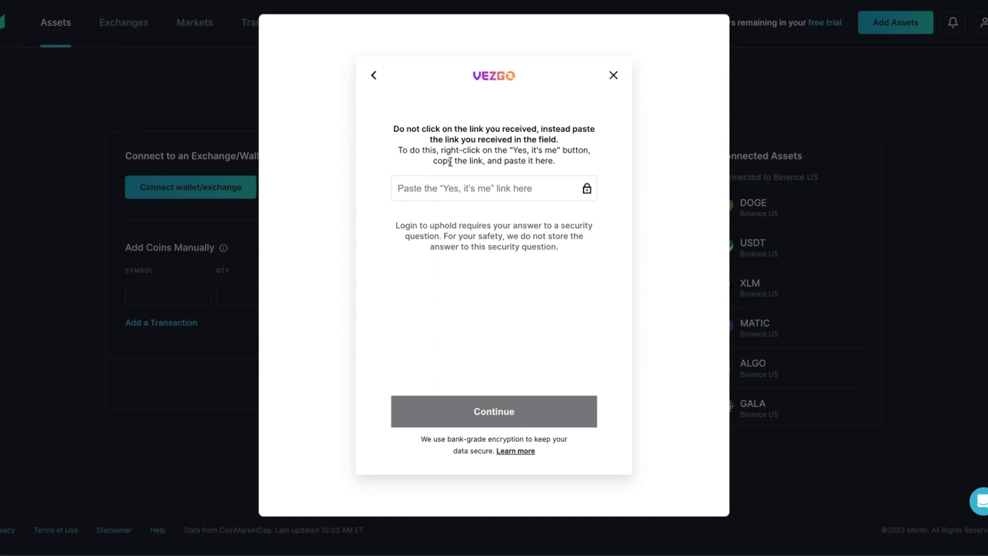
Open the newest Uphold 'Please confirm it's you' email in Outlook and copy its 'Yes, it's me' link
left_click(207, 544)
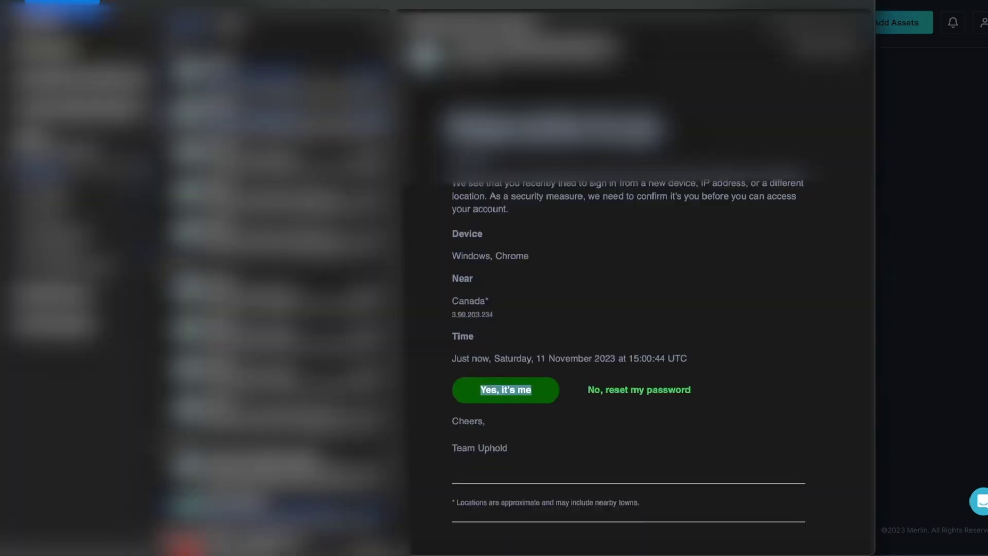
left_click(278, 72)
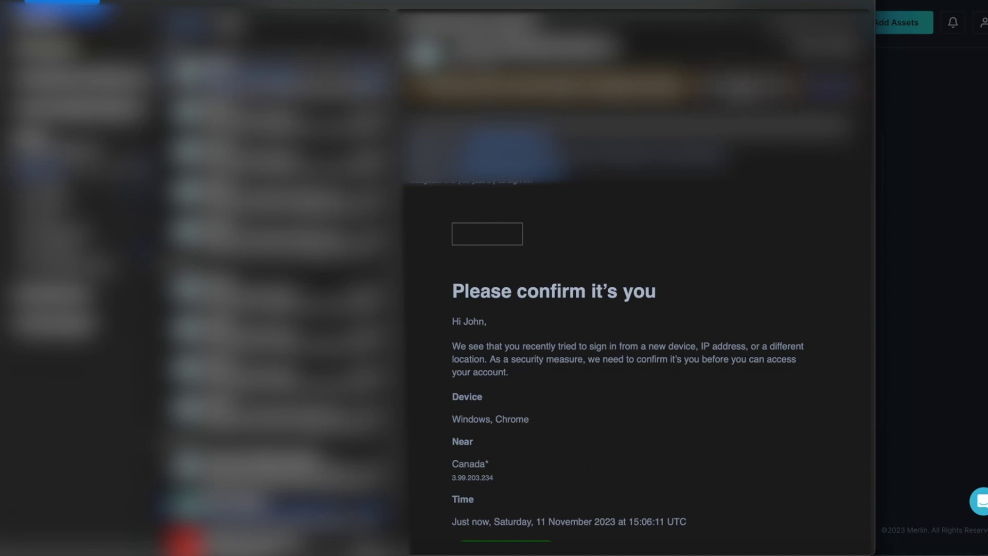
left_click(739, 92)
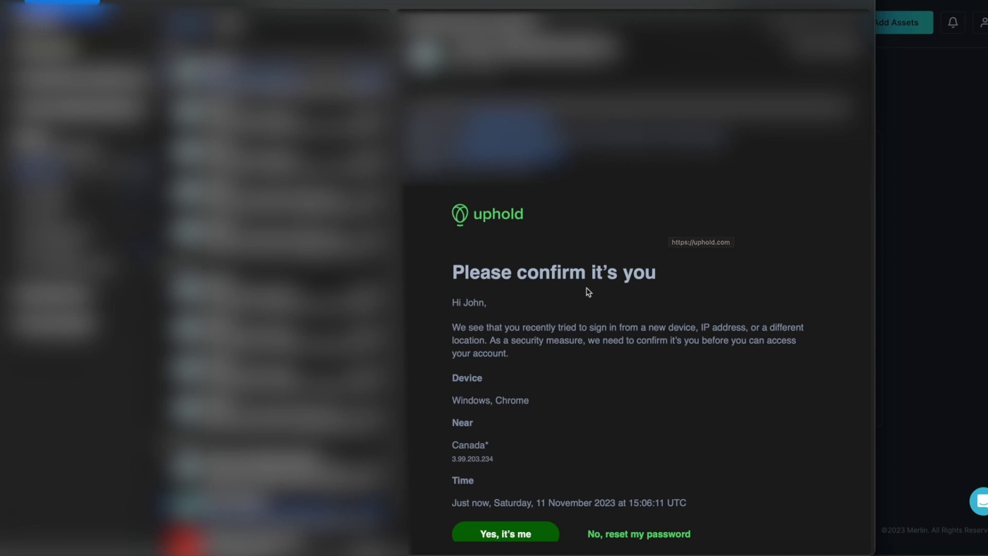
scroll(587, 289, "down", 3)
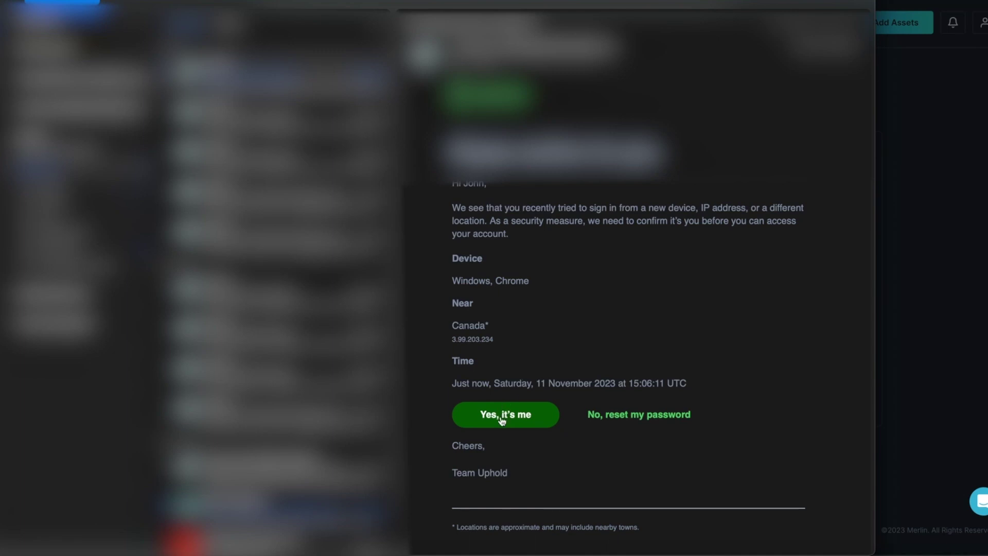
mouse_move(499, 420)
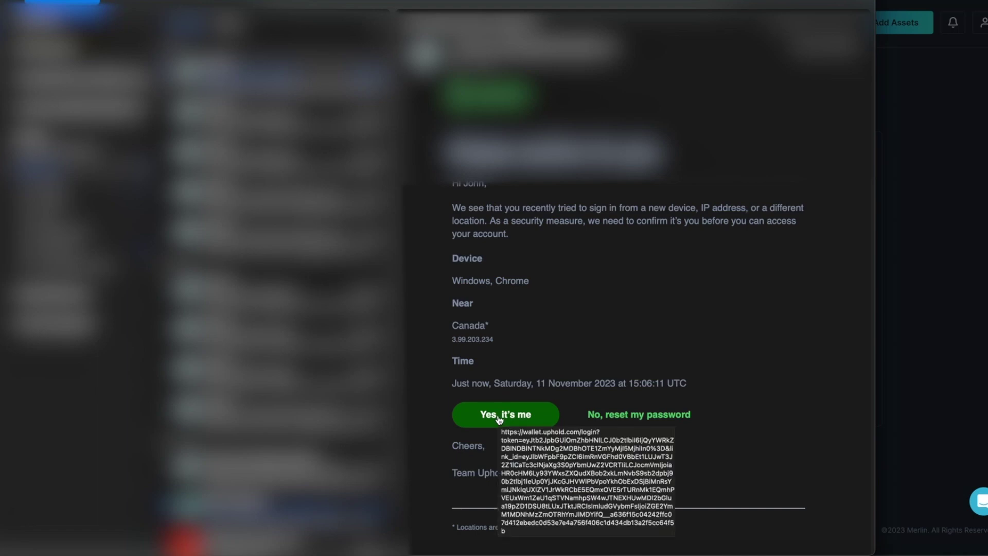
right_click(498, 419)
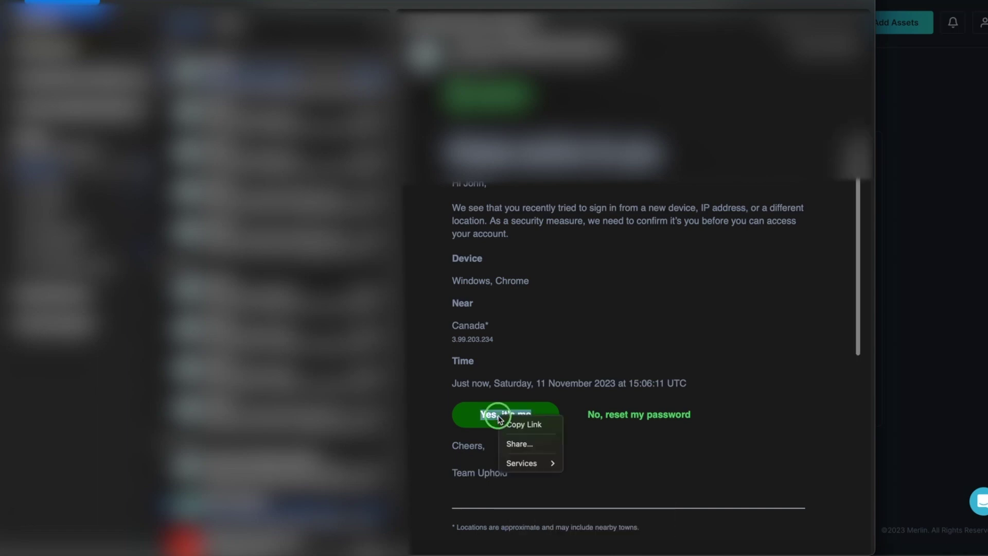
left_click(532, 425)
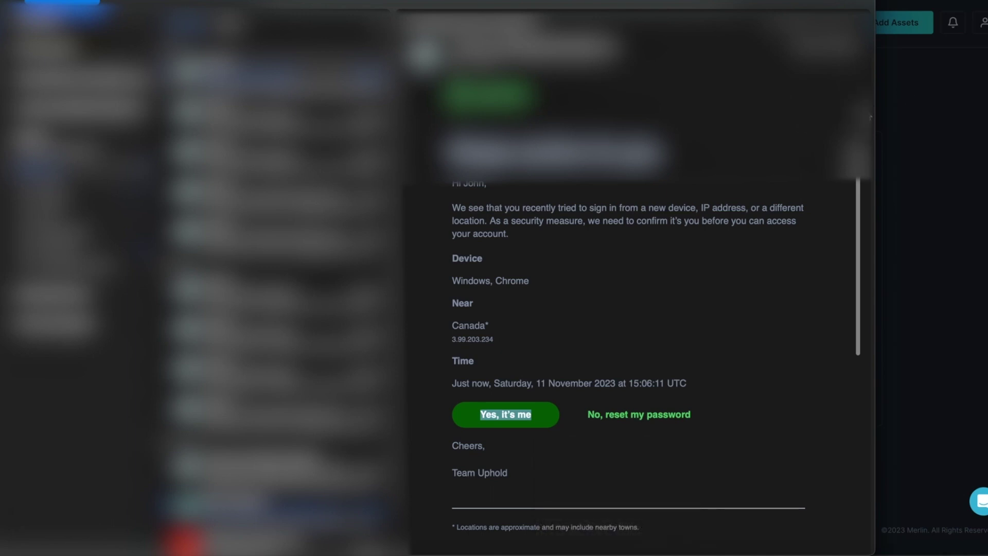
Paste the Uphold 'Yes, it's me' confirmation link into the Vezgo dialog and submit it
key("super+Tab")
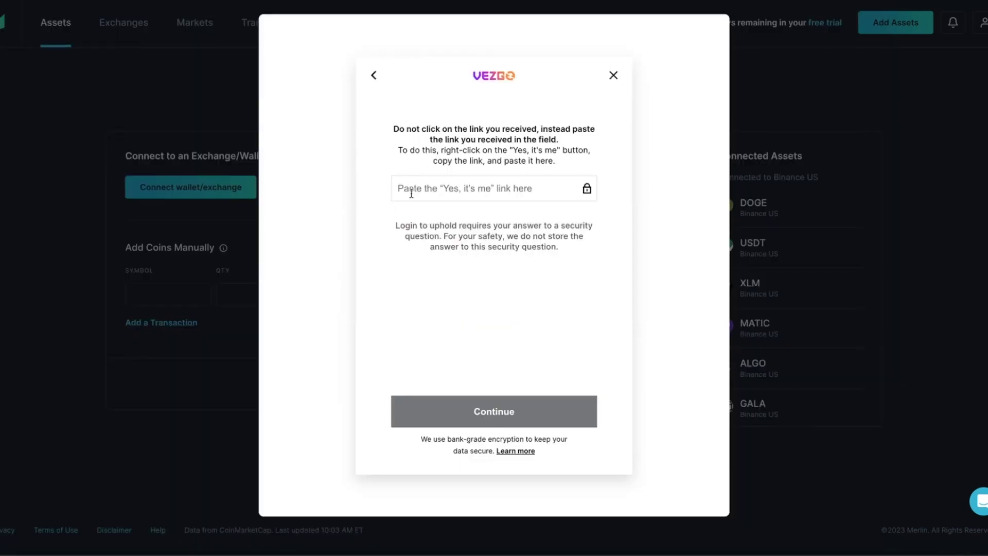
left_click(417, 189)
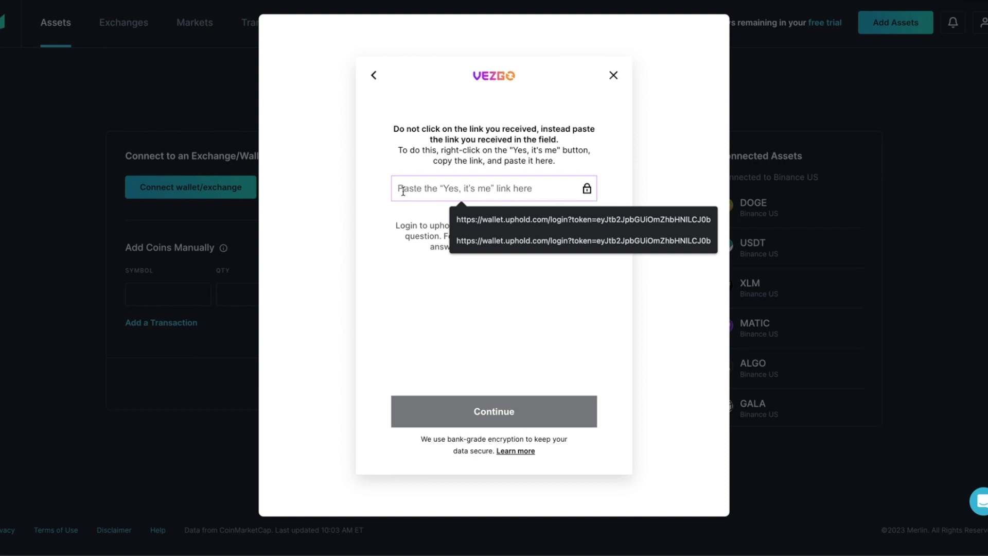
right_click(415, 190)
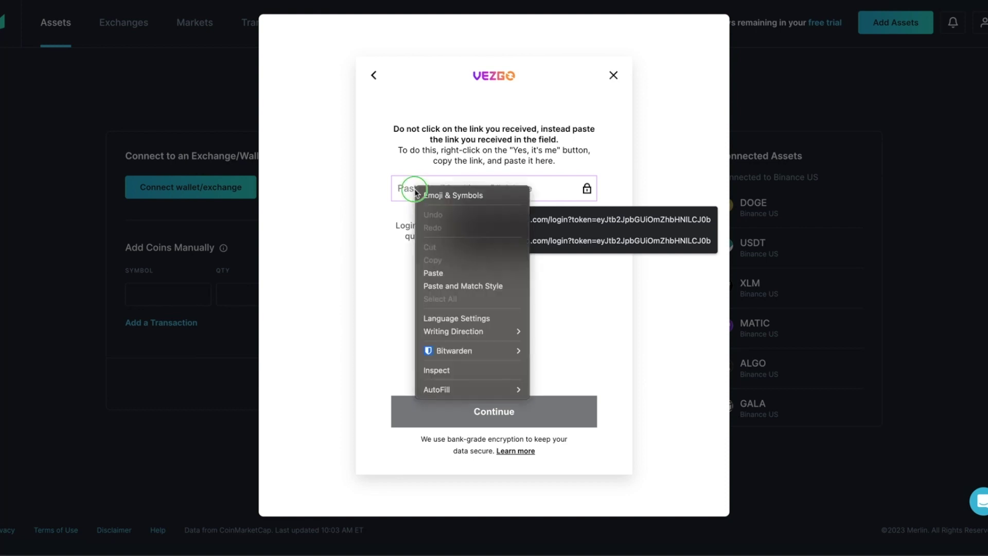
left_click(443, 273)
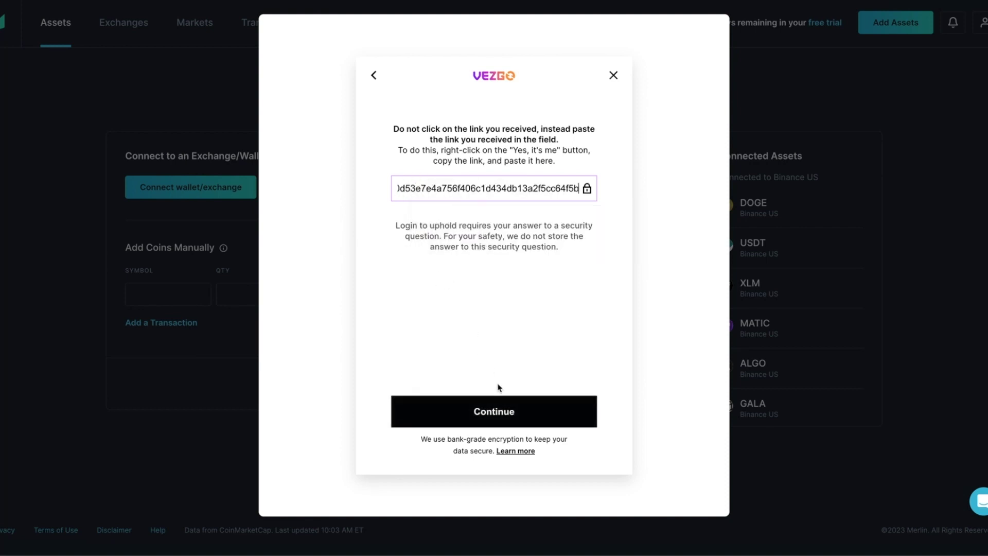
left_click(503, 414)
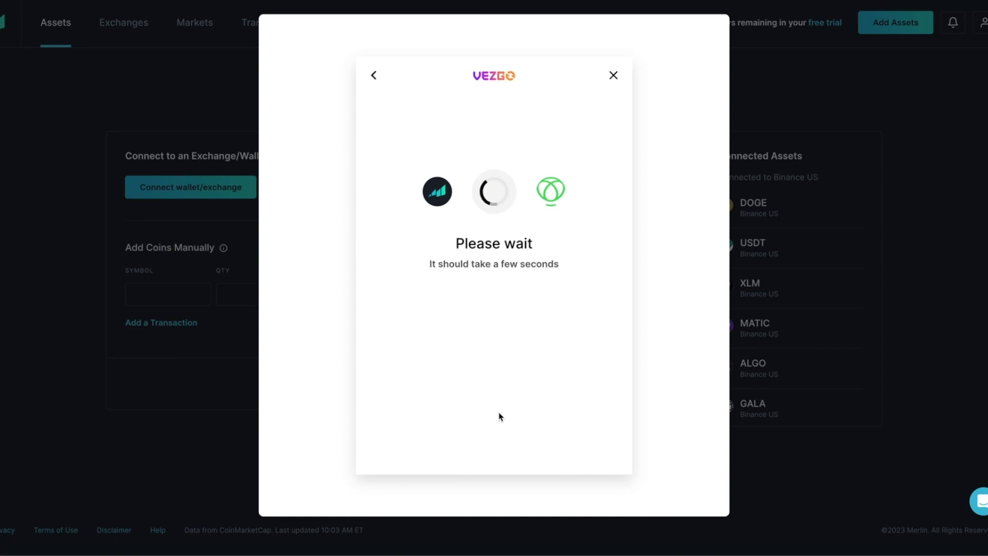
Enter the 6-digit authenticator verification code and sign in to Uphold
left_click(428, 169)
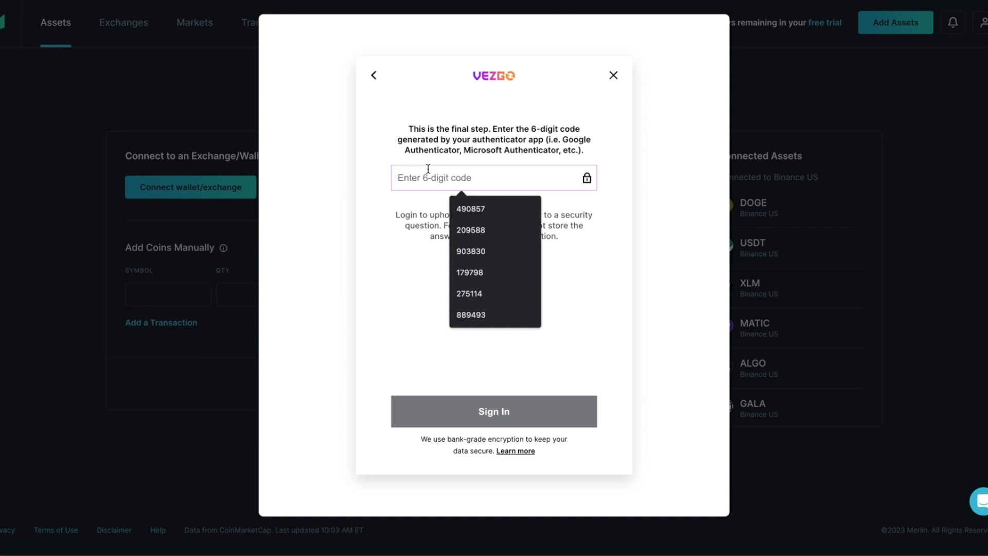
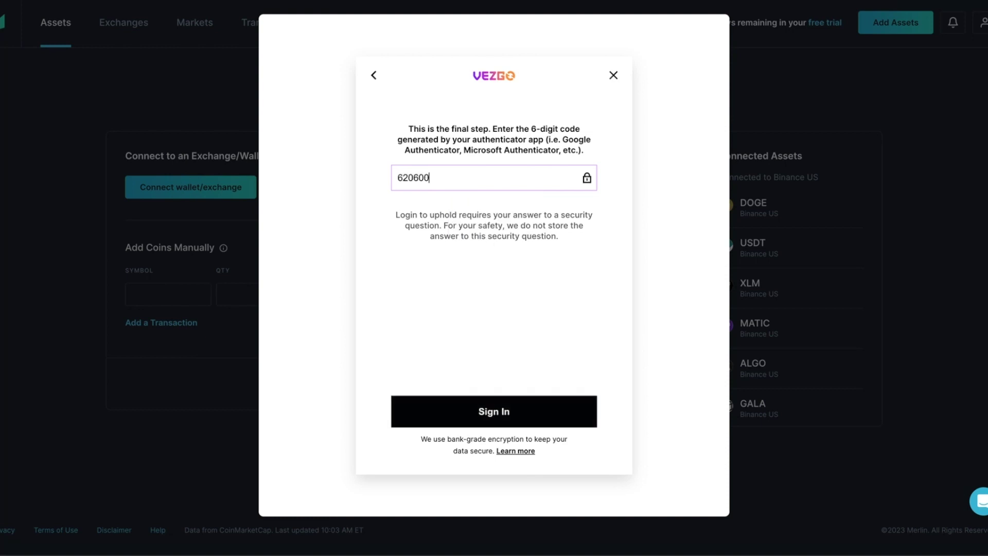
left_click(496, 411)
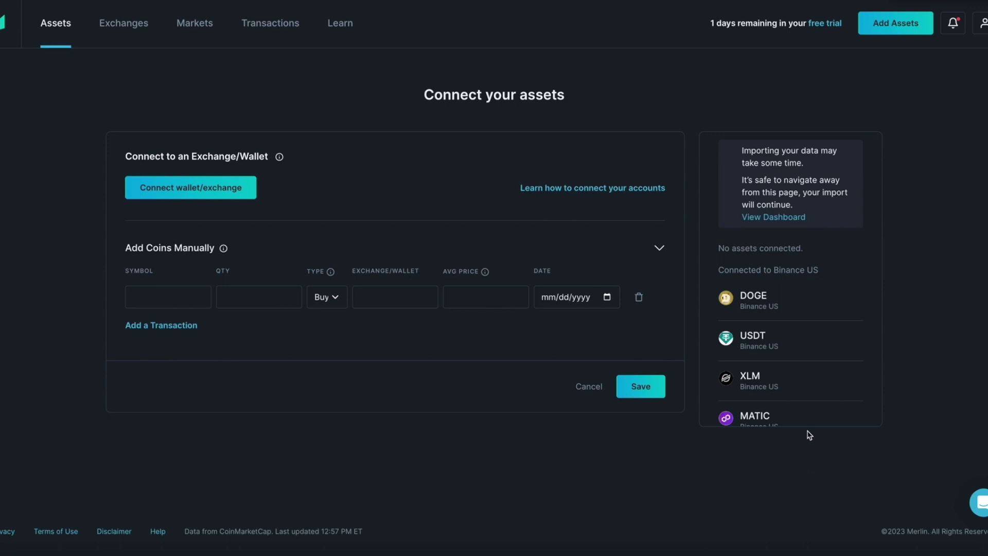
Scroll the Connected Assets panel to check the asset import notice
scroll(815, 324, "up", 2)
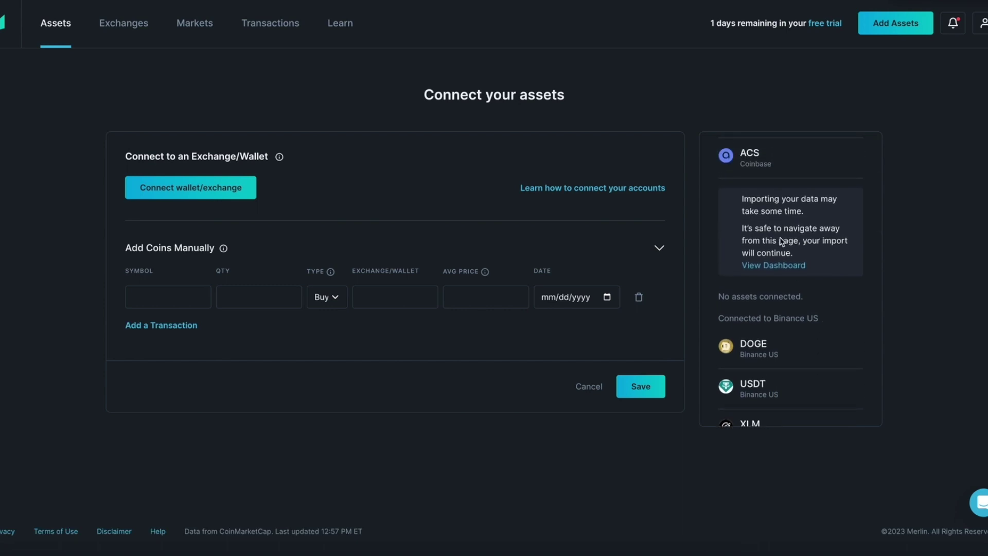
scroll(754, 231, "down", 1)
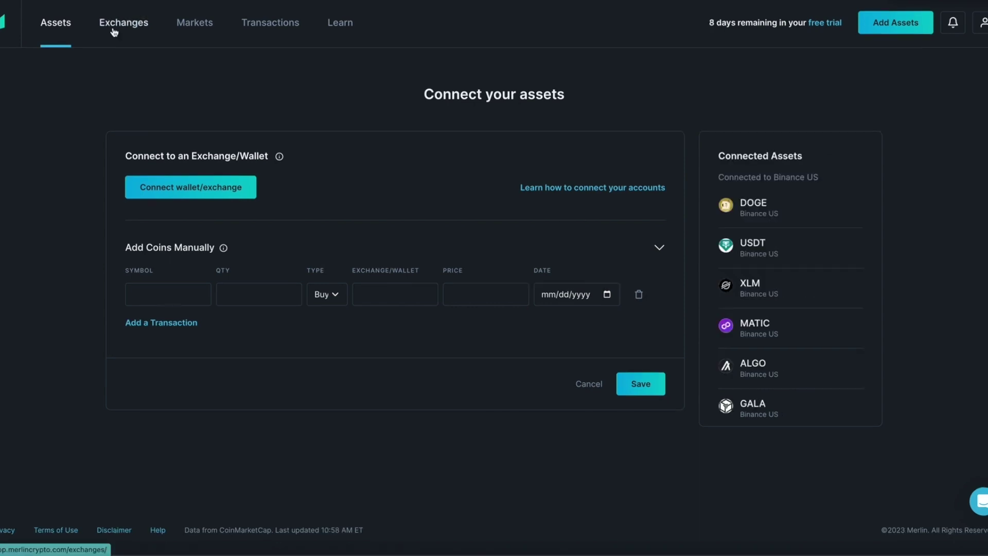
Filter the Exchanges dashboard to Uphold and review its USDT, SAND and XRP assets
left_click(114, 31)
left_click(169, 75)
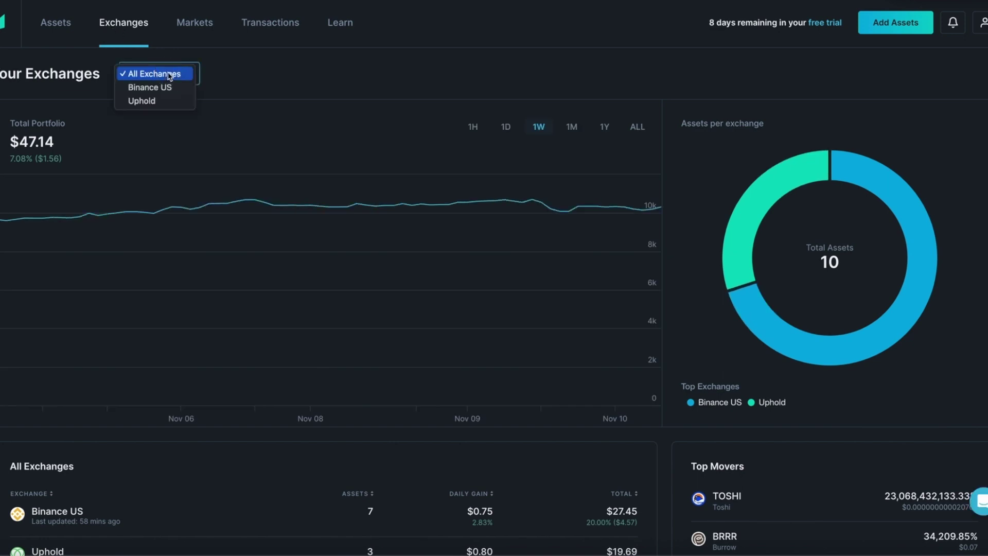
left_click(154, 100)
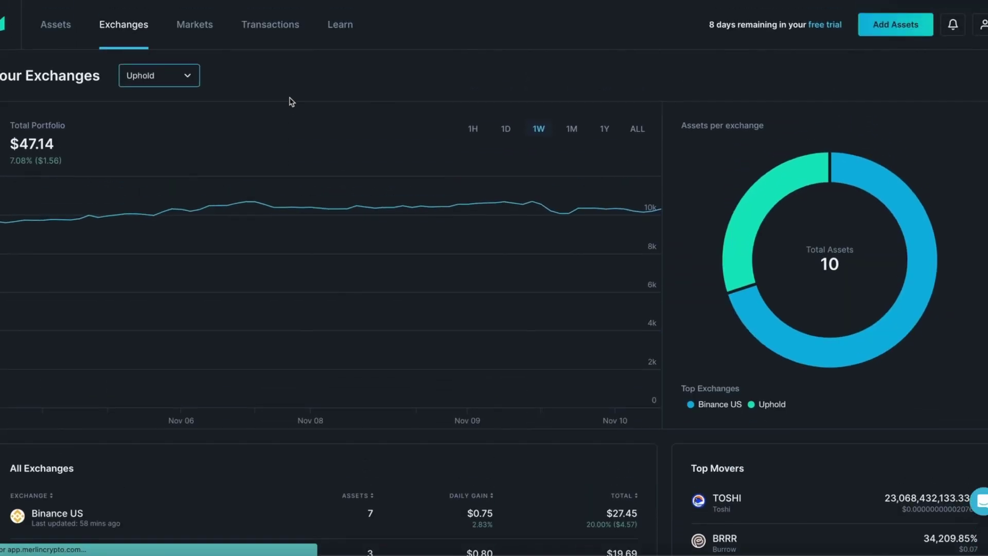
scroll(227, 437, "down", 3)
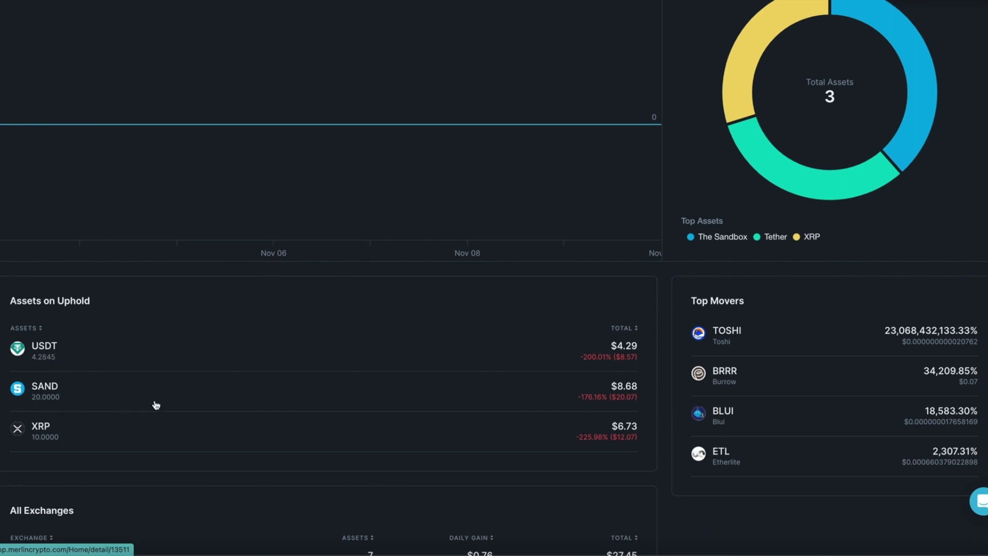
scroll(156, 405, "up", 3)
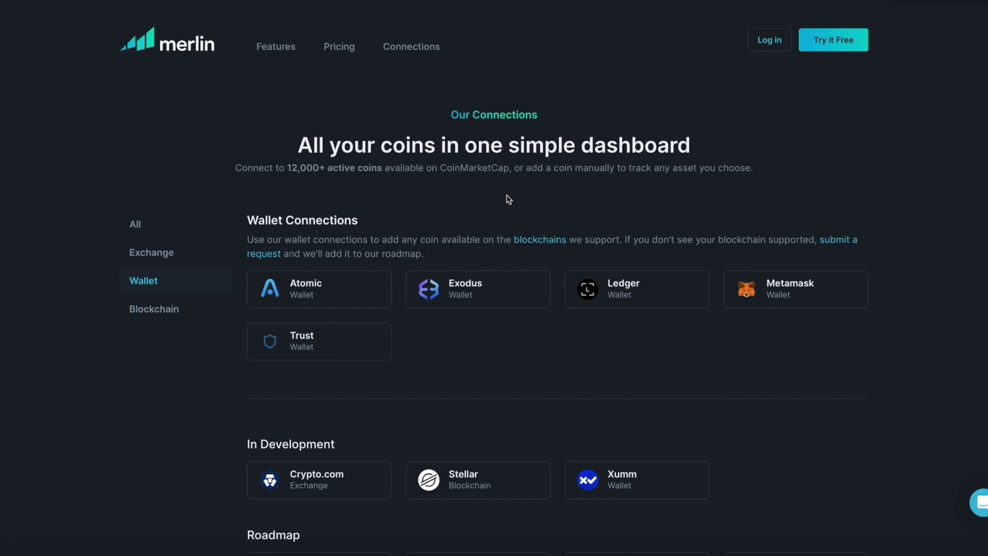
left_click(145, 256)
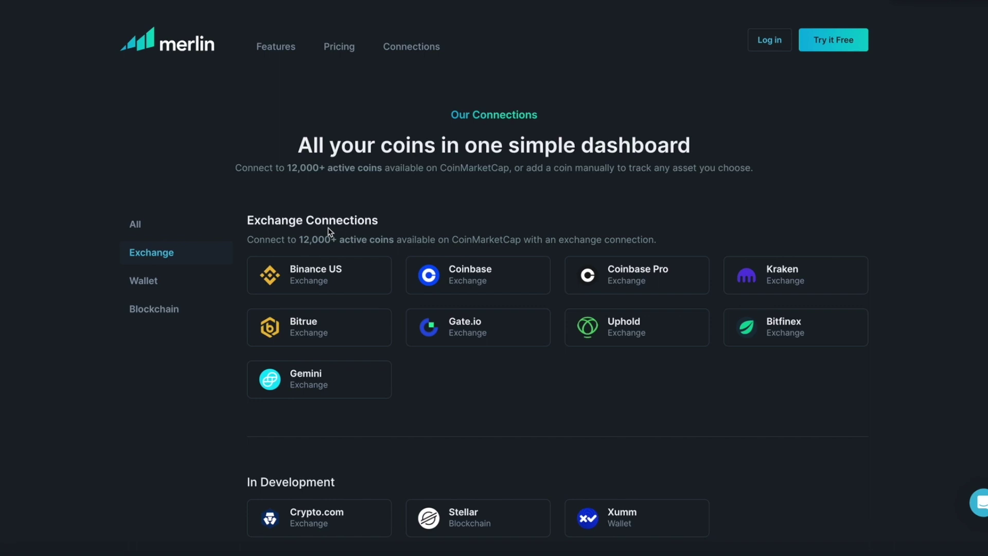
left_click(158, 281)
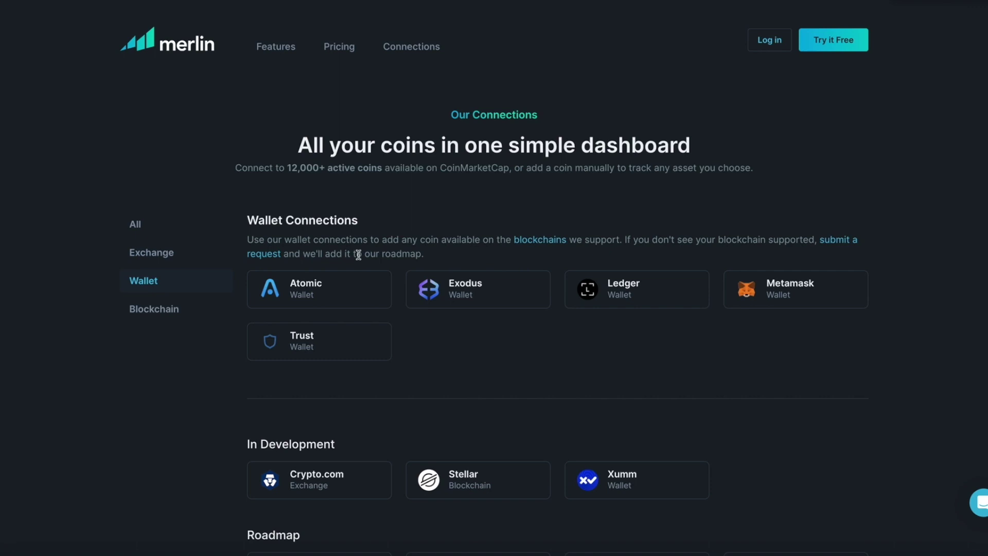
scroll(358, 254, "down", 4)
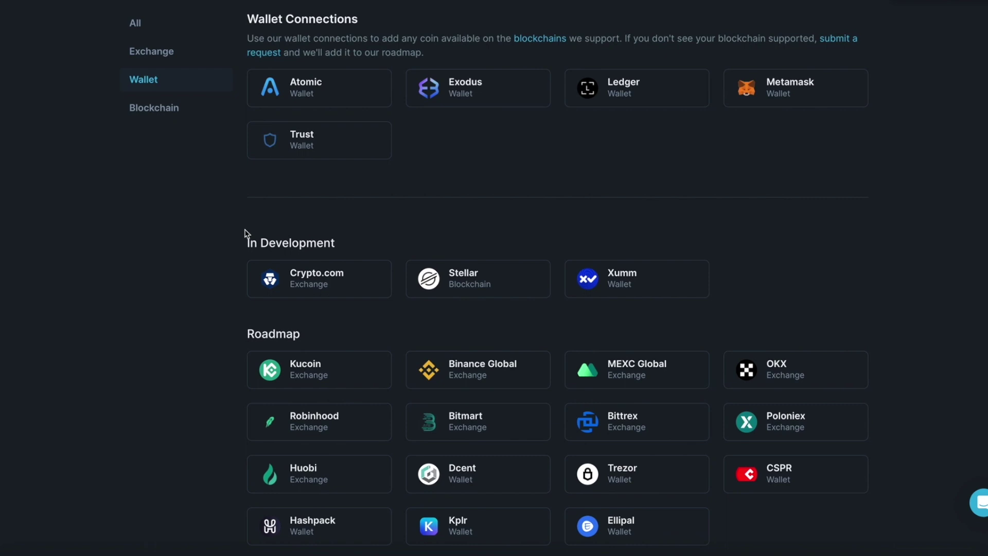